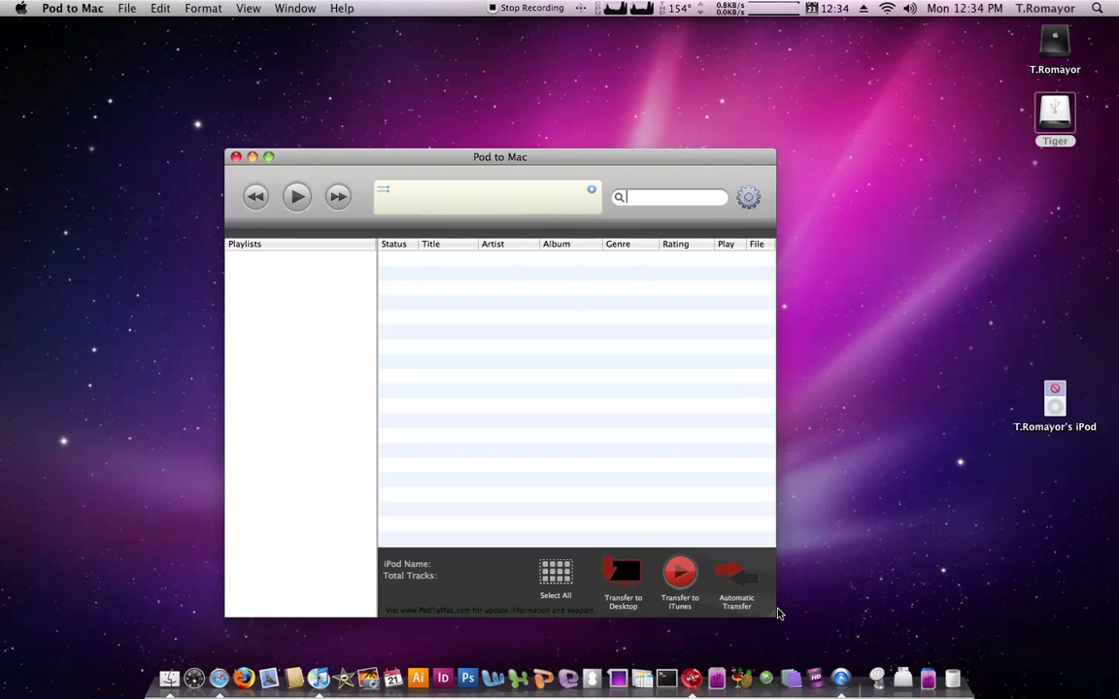
# View the synced iPod's summary in iTunes, then hide iTunes to reveal Pod to Mac's track list.
pyautogui.click(314, 668)
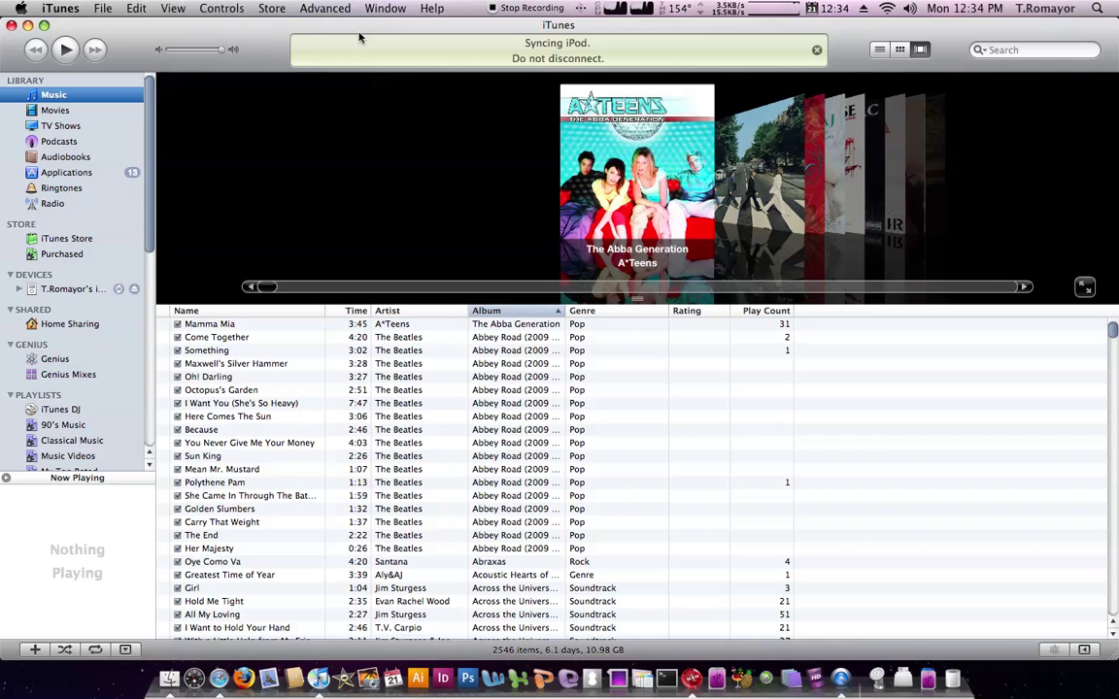
pyautogui.click(62, 295)
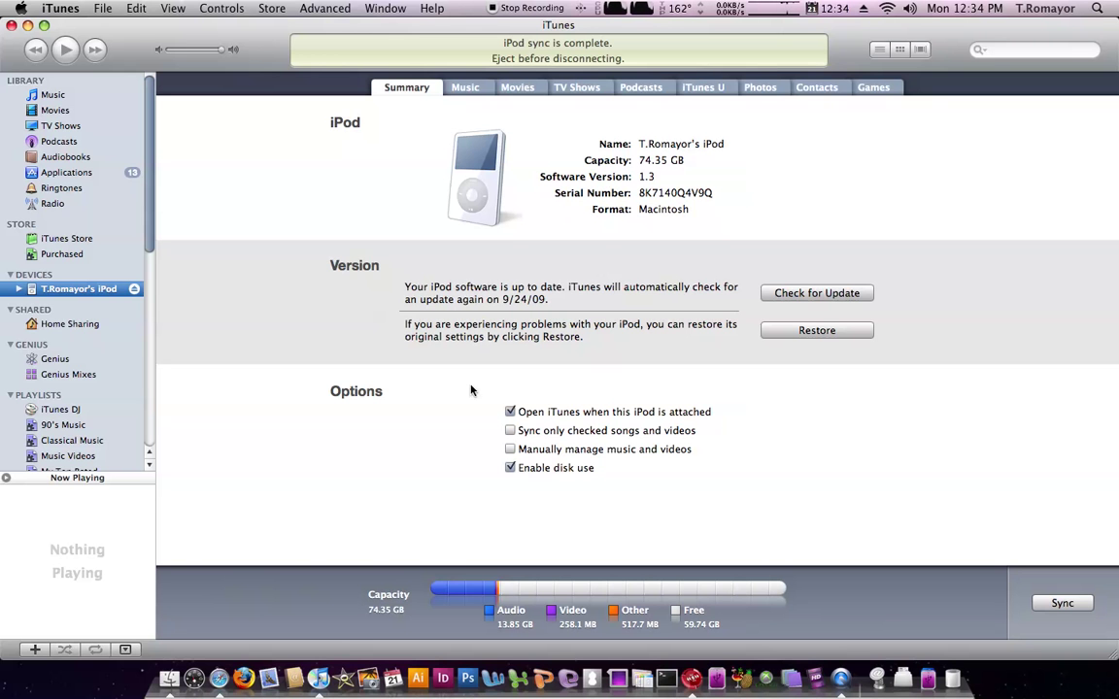
pyautogui.click(66, 12)
pyautogui.click(106, 157)
# Move the Pod to Mac window to the upper left and enlarge it to reveal the File Type column.
pyautogui.moveTo(485, 162); pyautogui.dragTo(396, 83)
pyautogui.moveTo(684, 534); pyautogui.dragTo(995, 624)
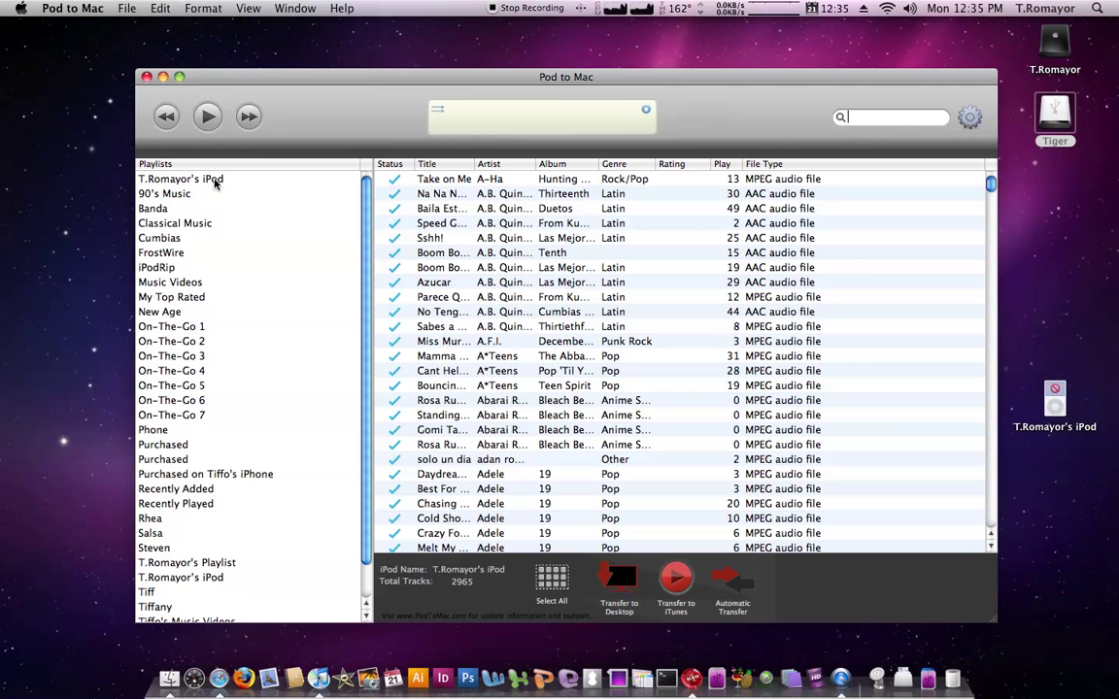
# Select the iPod entry at the top of Playlists to list all 2965 tracks.
pyautogui.scroll(-2, 148, 458)
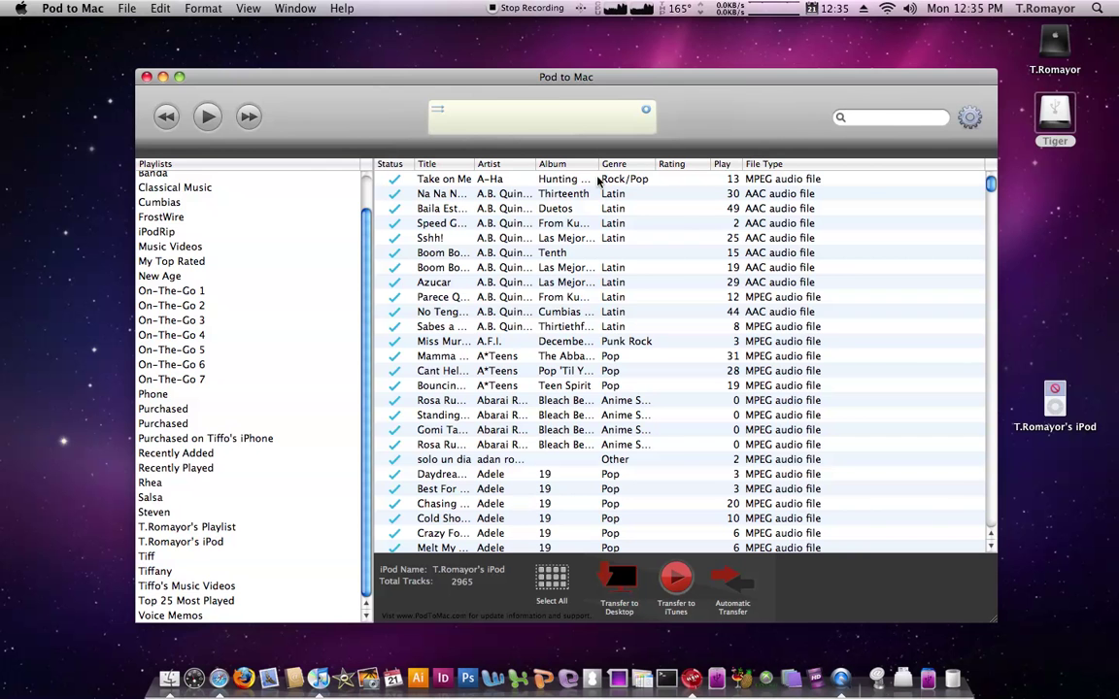
pyautogui.scroll(2, 257, 242)
pyautogui.click(194, 179)
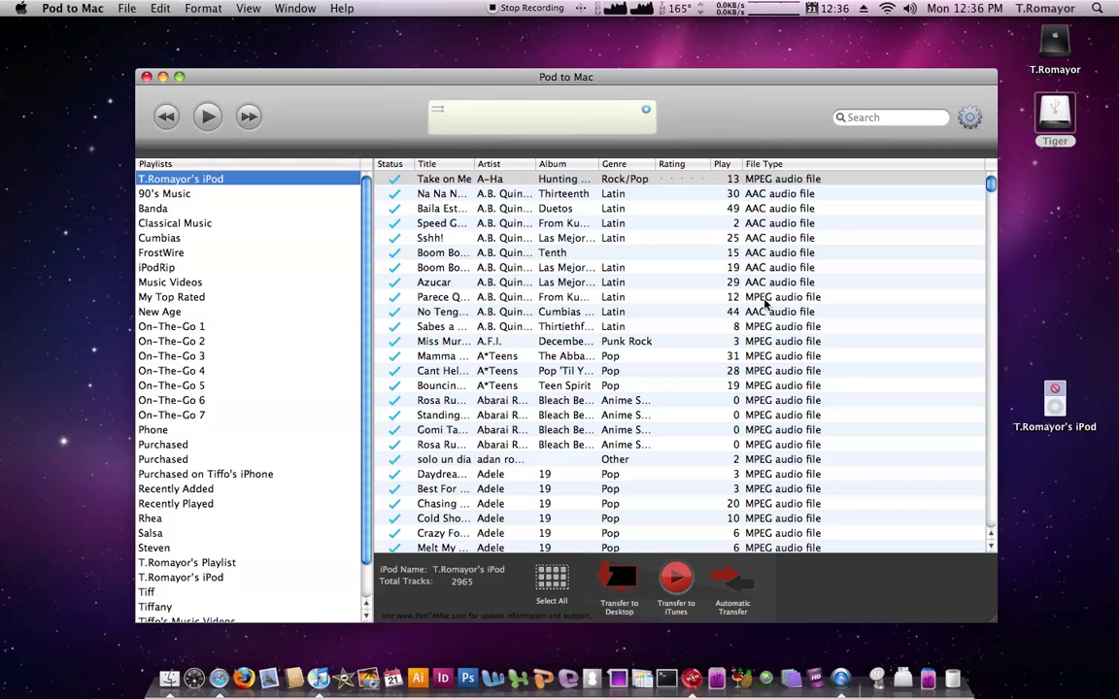
# Scroll down the track list to the starred tracks, such as Fith's 'Track 05'.
pyautogui.moveTo(990, 183); pyautogui.dragTo(982, 300)
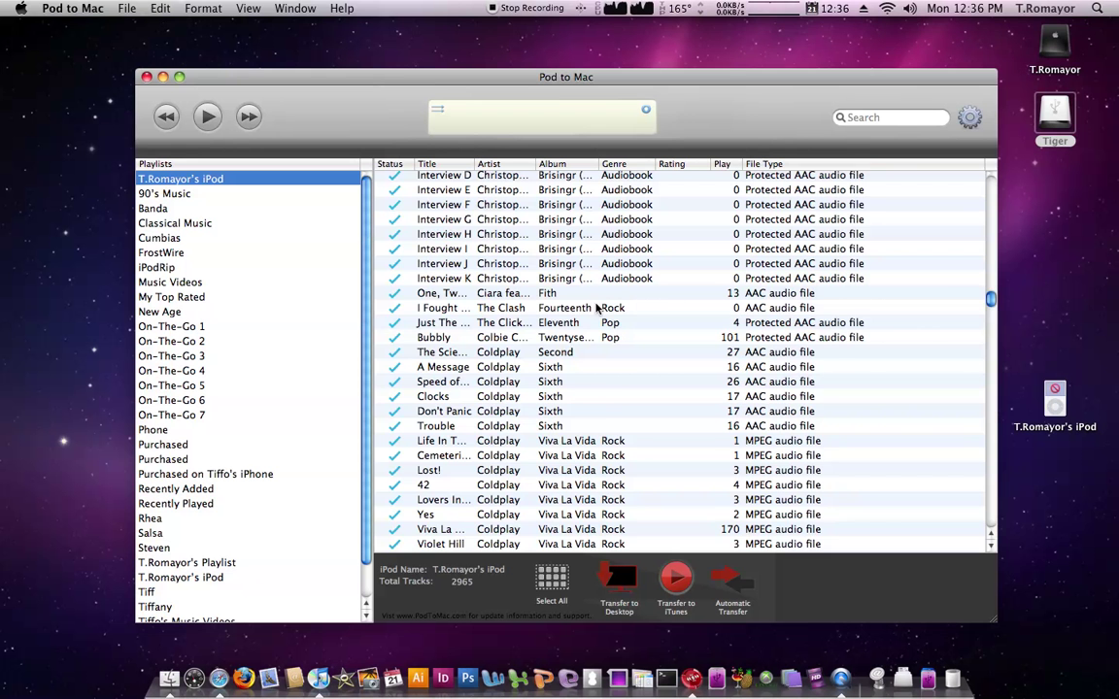
pyautogui.scroll(1, 557, 304)
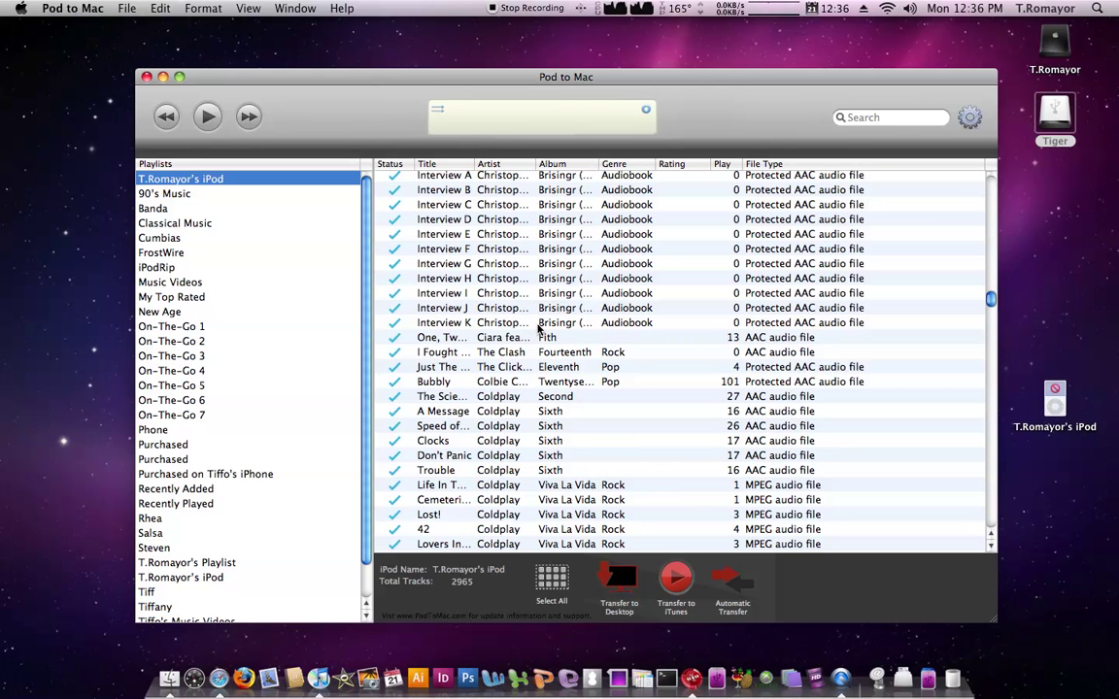
pyautogui.scroll(-1, 563, 320)
pyautogui.click(990, 464)
pyautogui.scroll(-1, 986, 279)
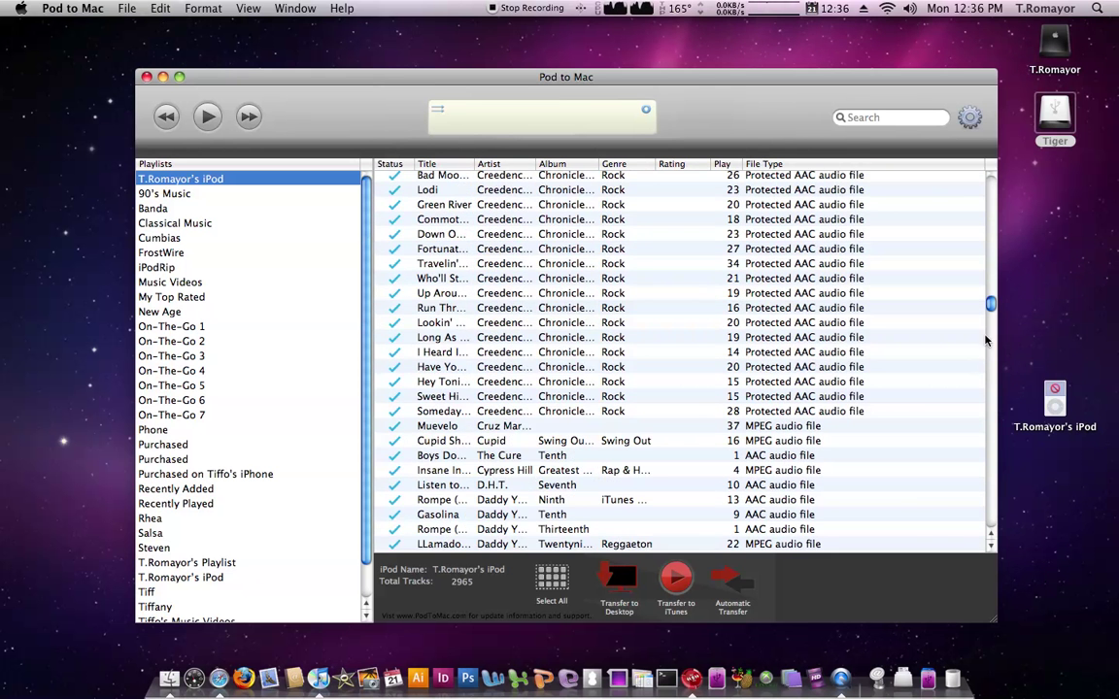
pyautogui.moveTo(989, 307); pyautogui.dragTo(997, 507)
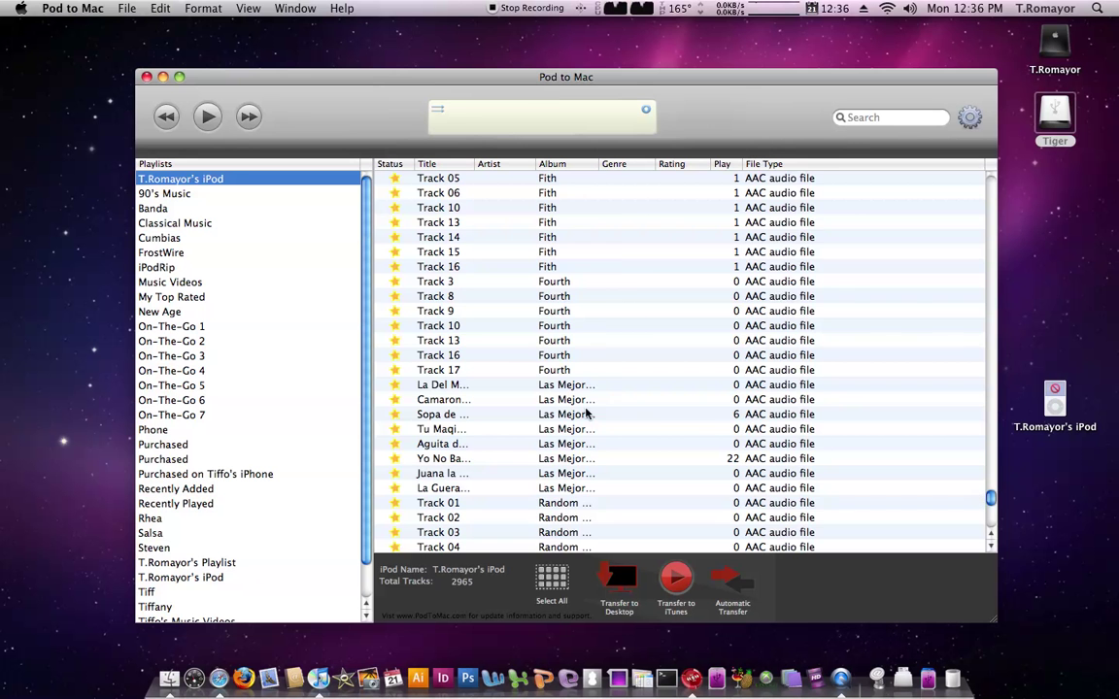
# Browse the track list and widen the Artist column so names like Michael Buble show in full.
pyautogui.scroll(10, 586, 411)
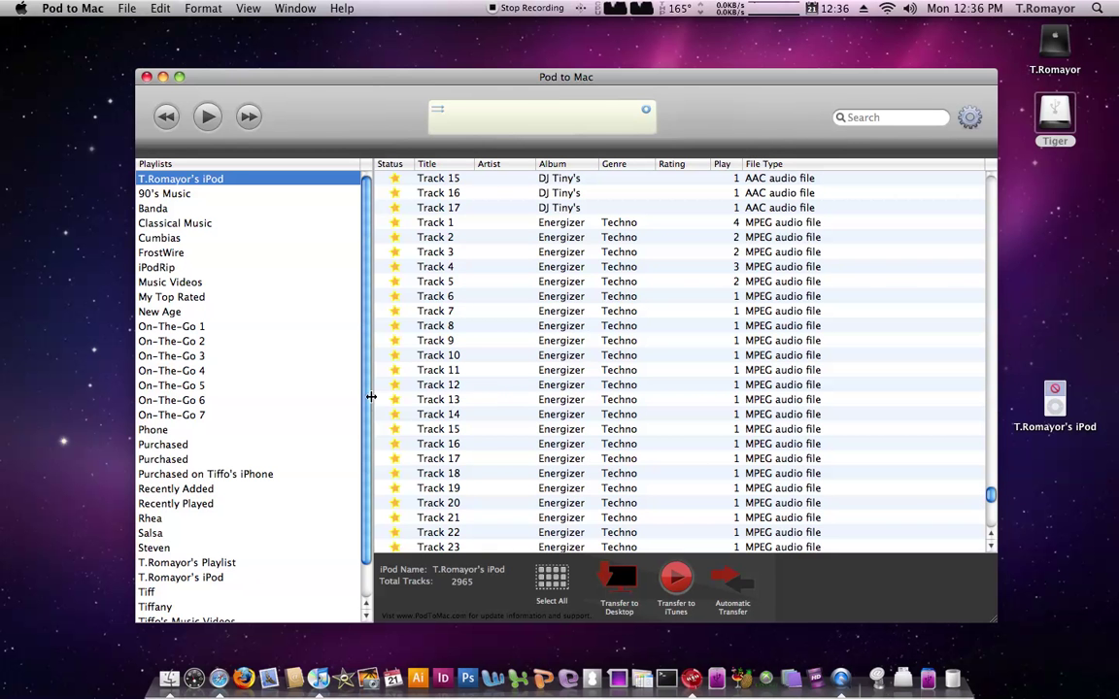
pyautogui.scroll(9, 451, 388)
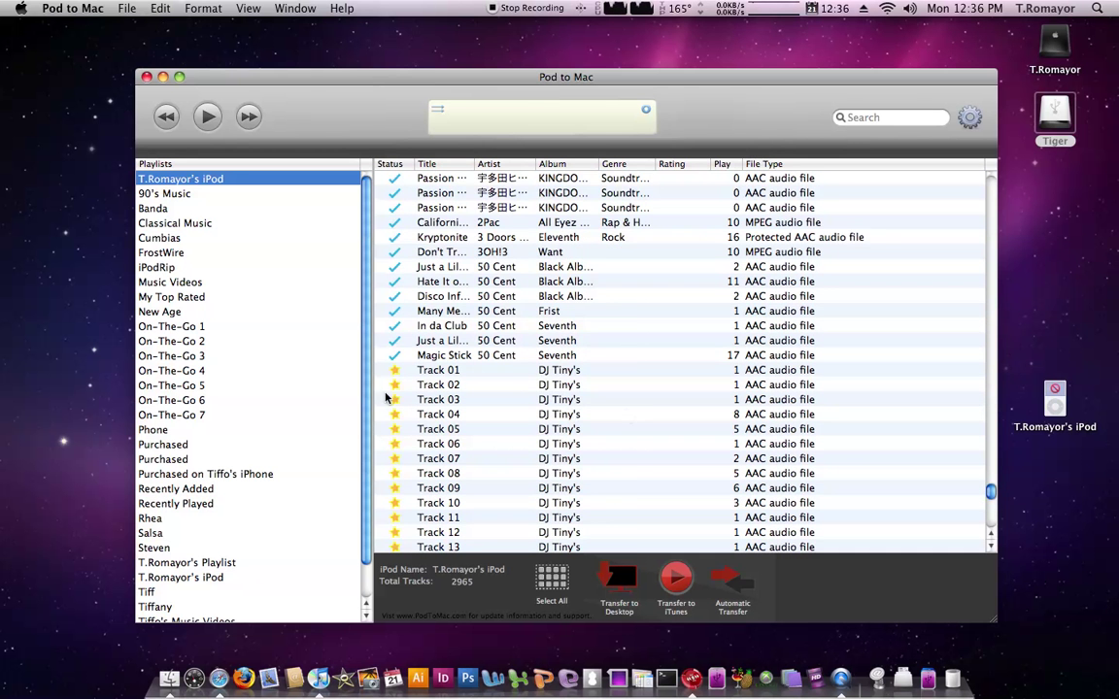
pyautogui.scroll(-15, 506, 388)
pyautogui.scroll(-20, 493, 388)
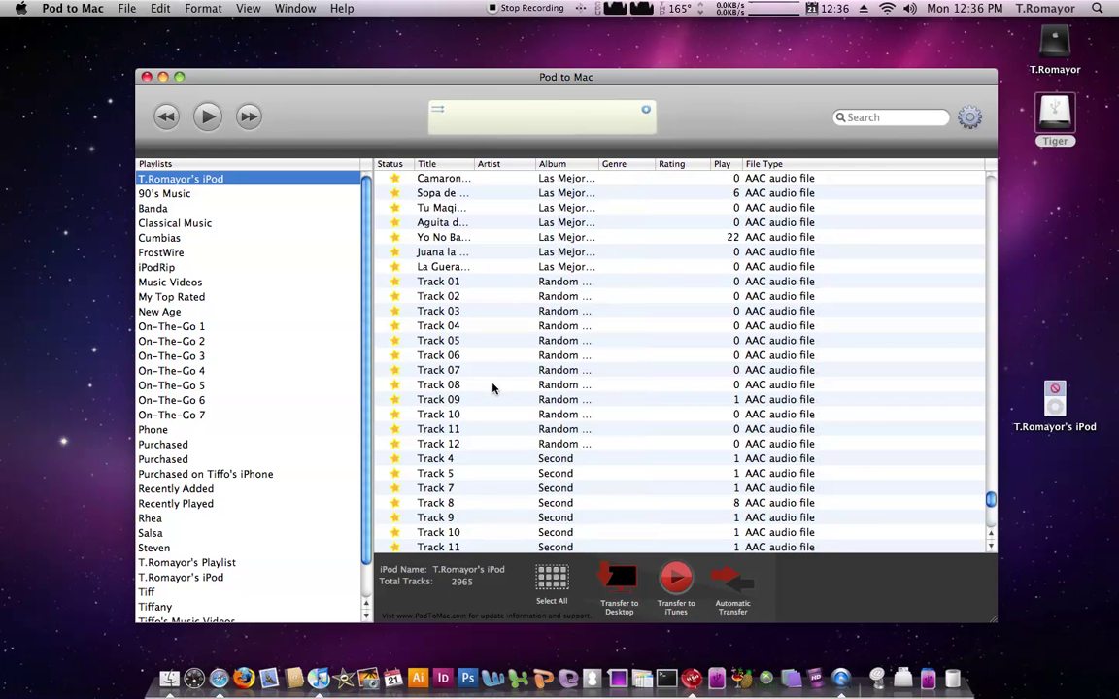
pyautogui.scroll(-20, 491, 388)
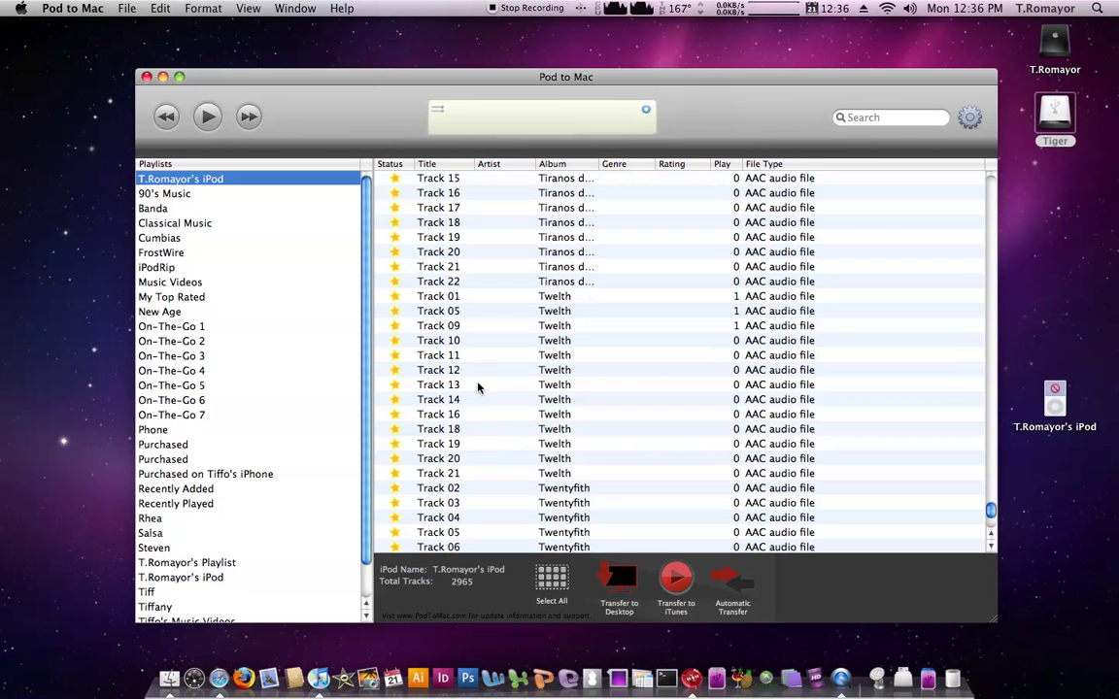
pyautogui.scroll(-10, 477, 387)
pyautogui.scroll(-4, 476, 388)
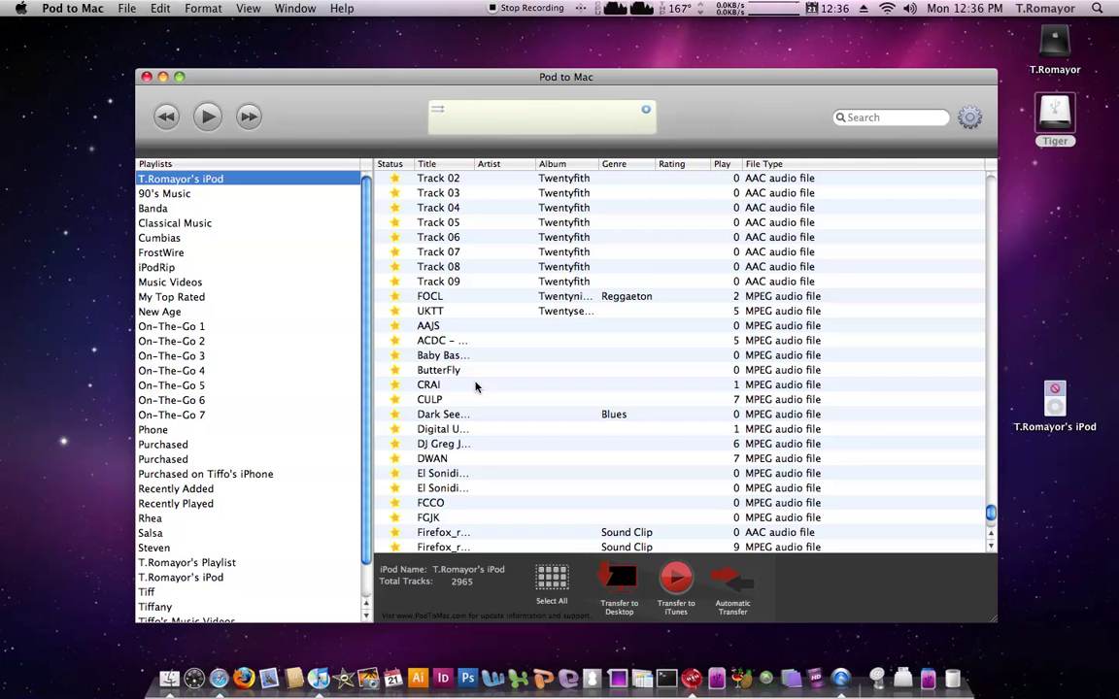
pyautogui.scroll(-6, 476, 387)
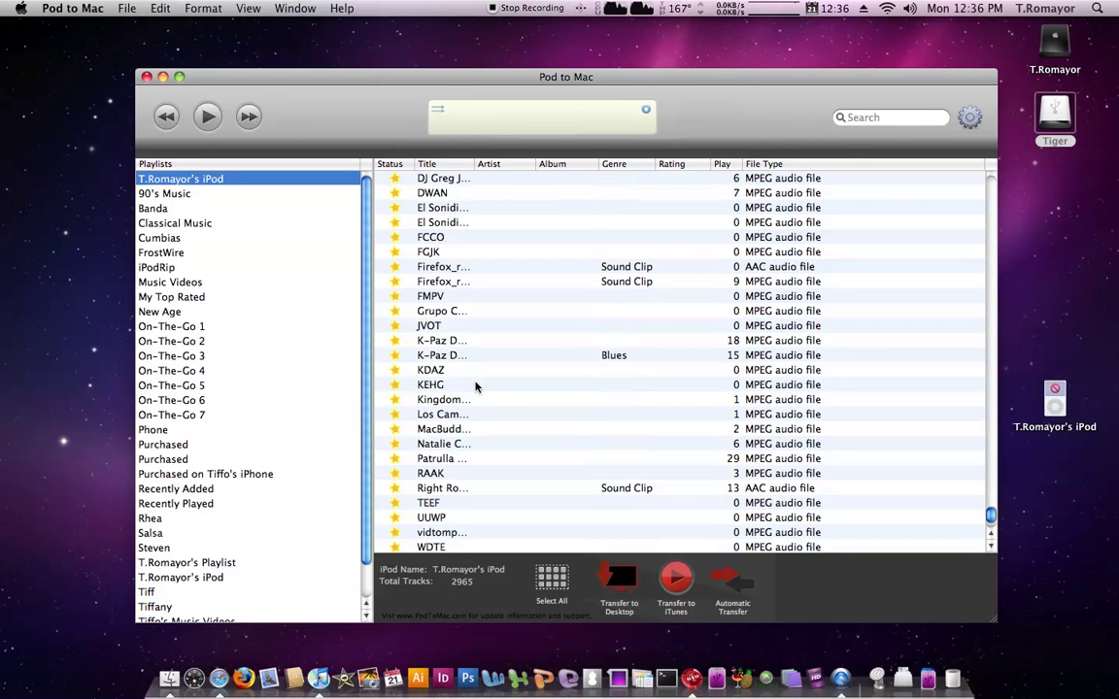
pyautogui.scroll(-3, 476, 387)
pyautogui.scroll(-7, 476, 387)
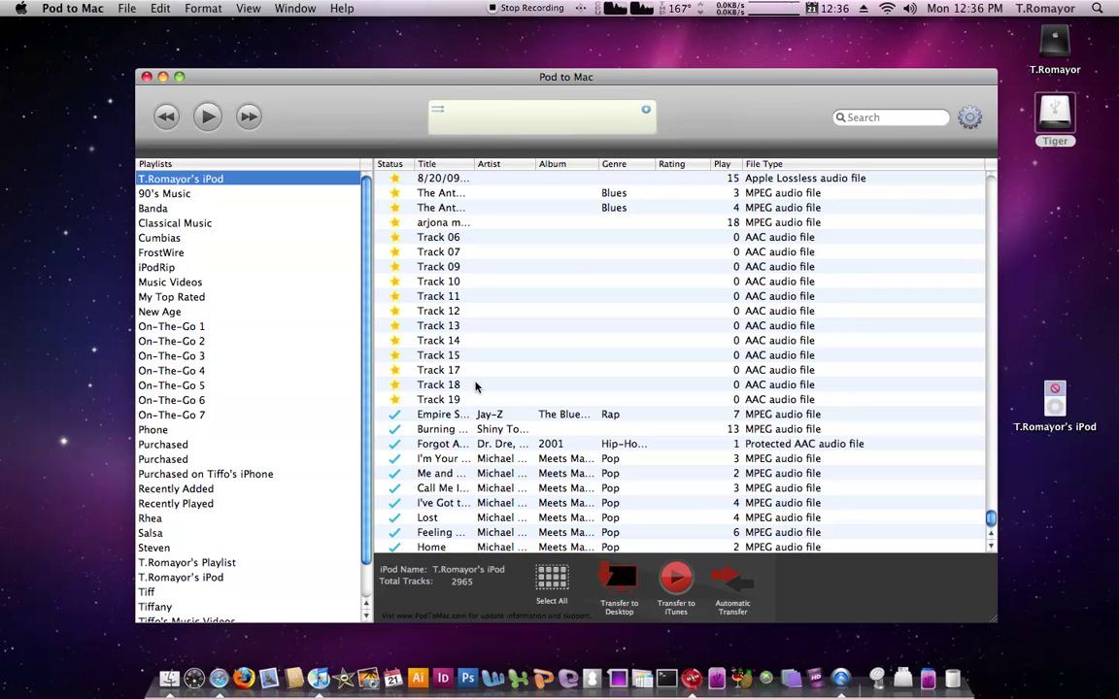
pyautogui.scroll(-1, 476, 387)
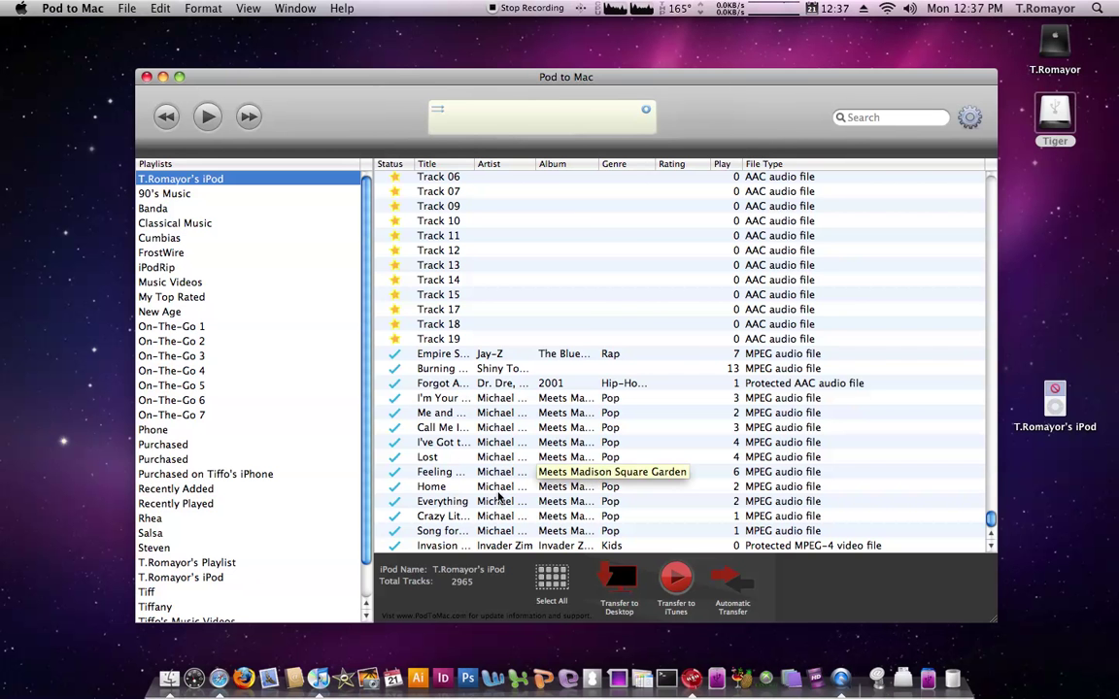
pyautogui.scroll(15, 498, 495)
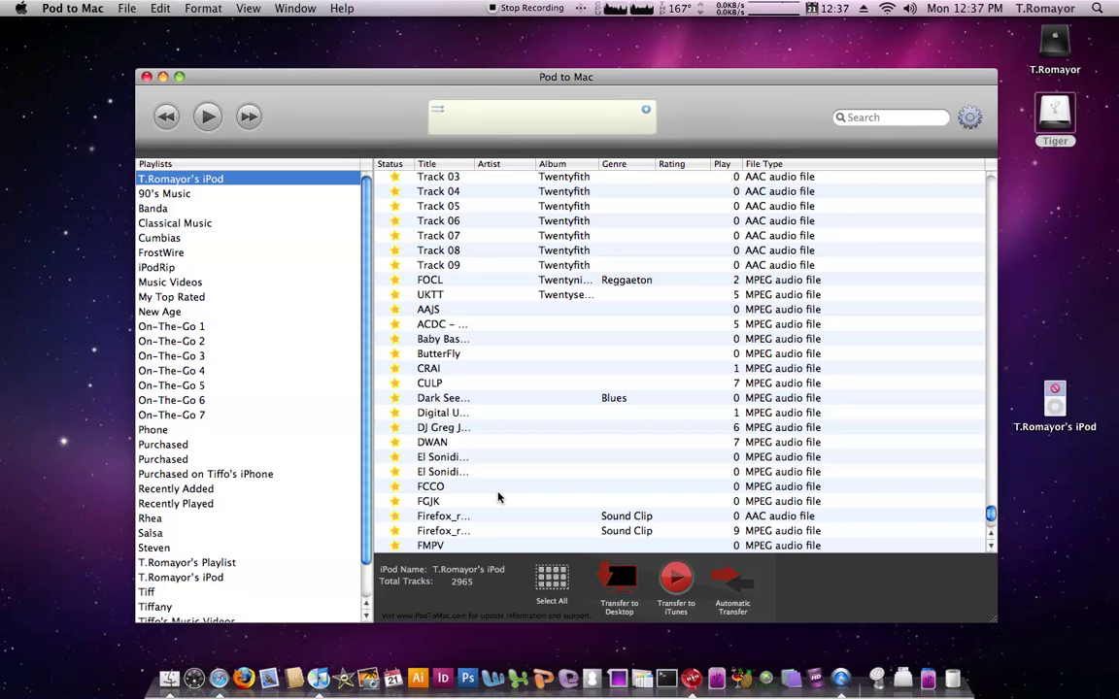
pyautogui.scroll(-15, 498, 497)
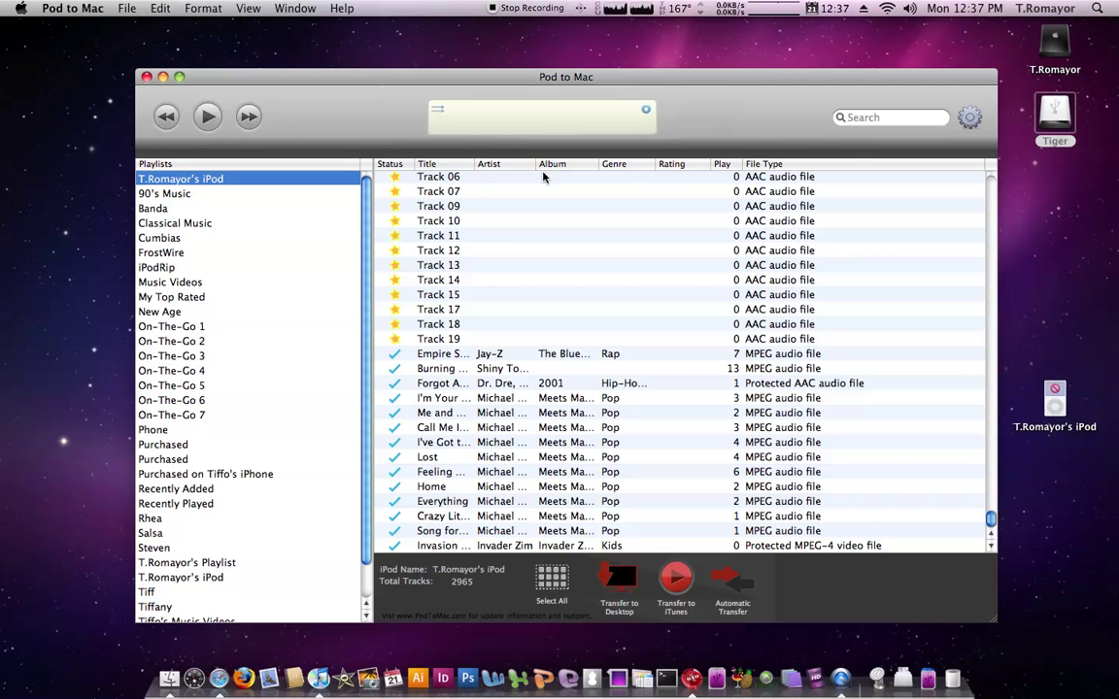
pyautogui.moveTo(535, 164); pyautogui.dragTo(612, 164)
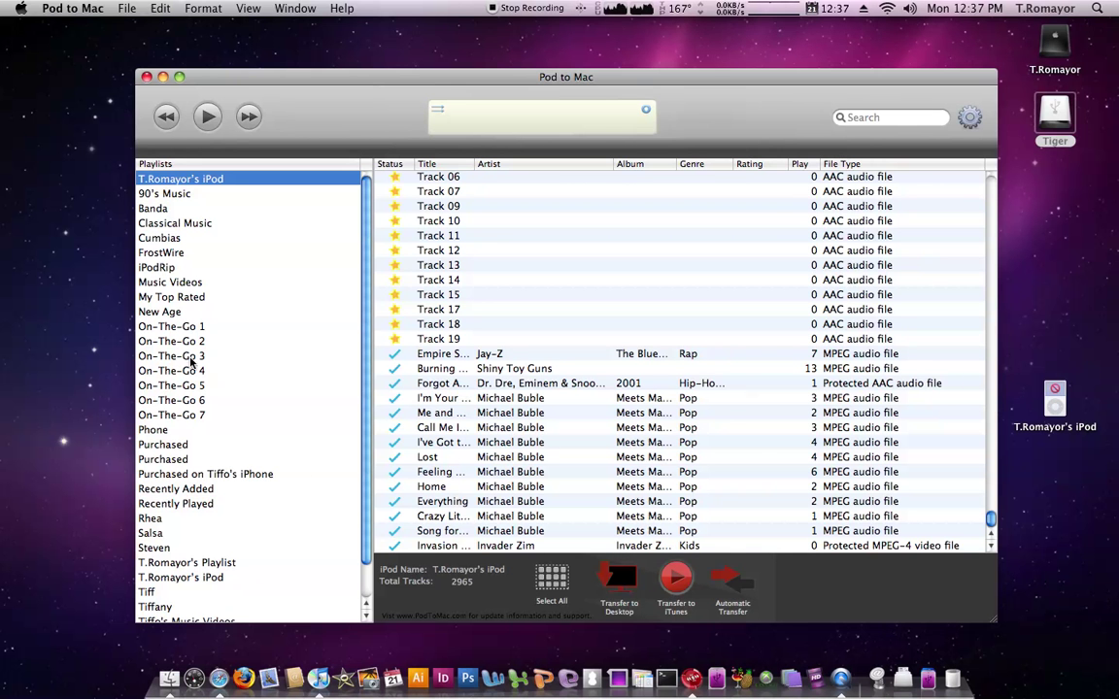
# Open the second Purchased playlist and select Taylor Swift's 'Love Story' track.
pyautogui.scroll(-2, 169, 400)
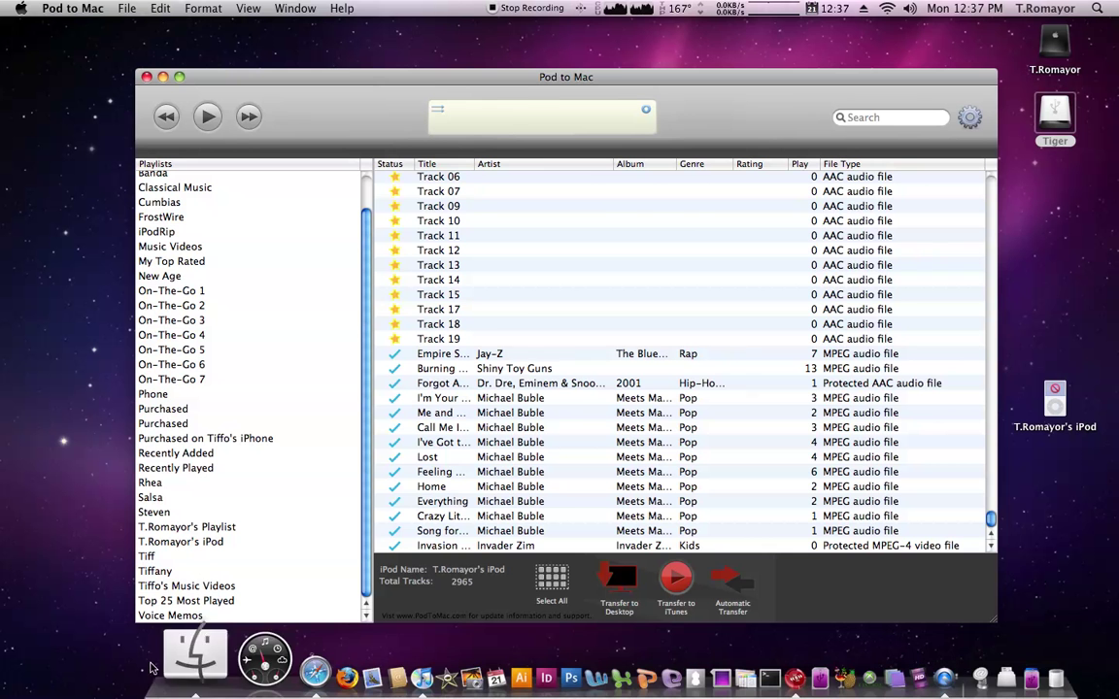
pyautogui.click(153, 469)
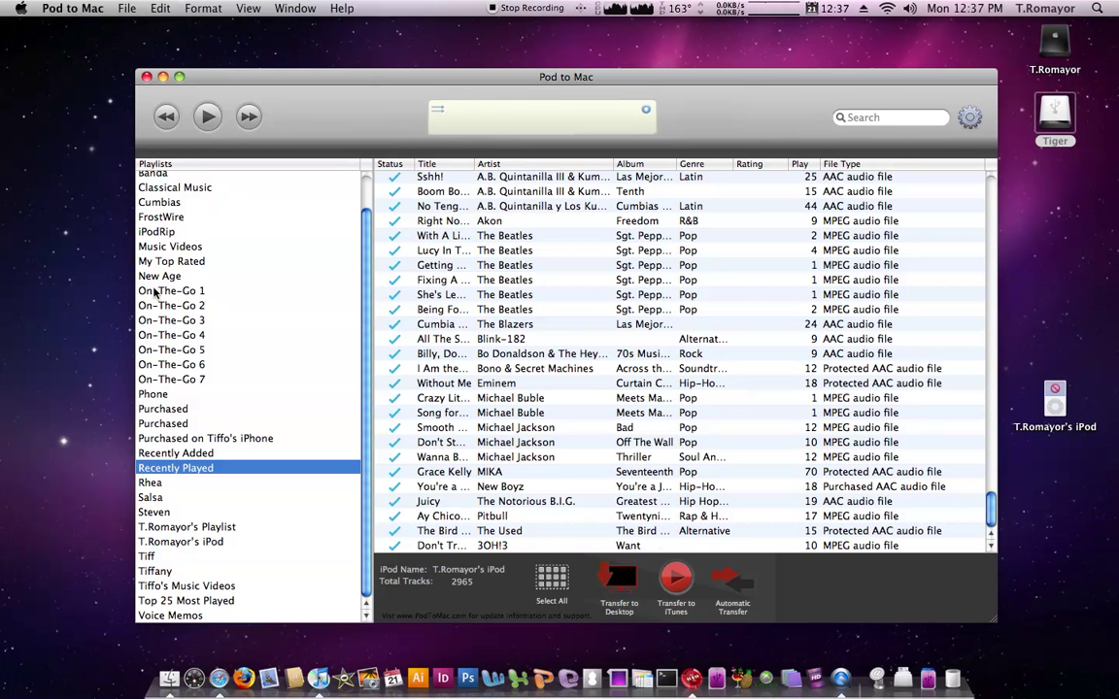
pyautogui.click(178, 425)
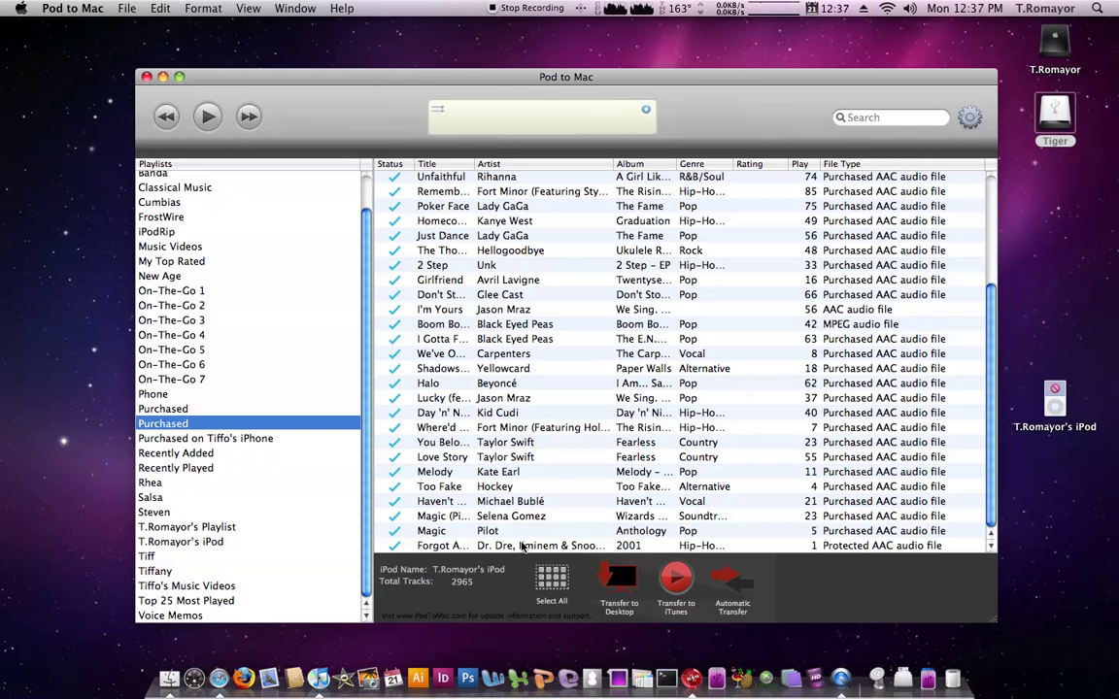
pyautogui.scroll(3, 482, 398)
pyautogui.scroll(-3, 466, 374)
pyautogui.click(451, 458)
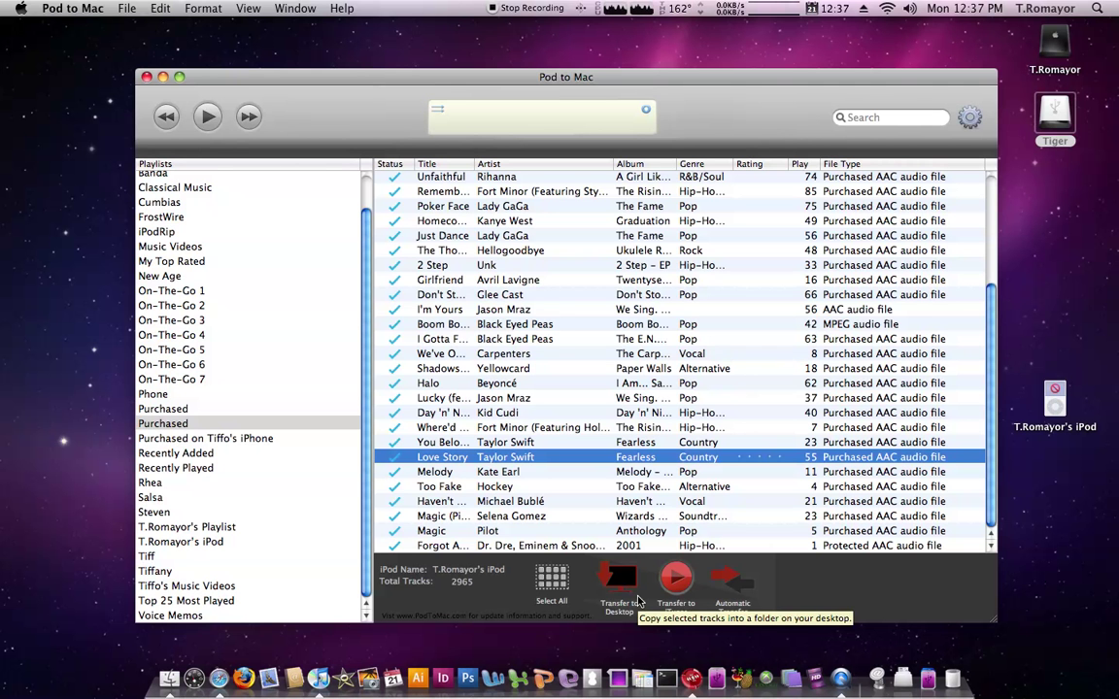
# Play a preview of 'Love Story', pause it, then resume playback.
pyautogui.click(199, 116)
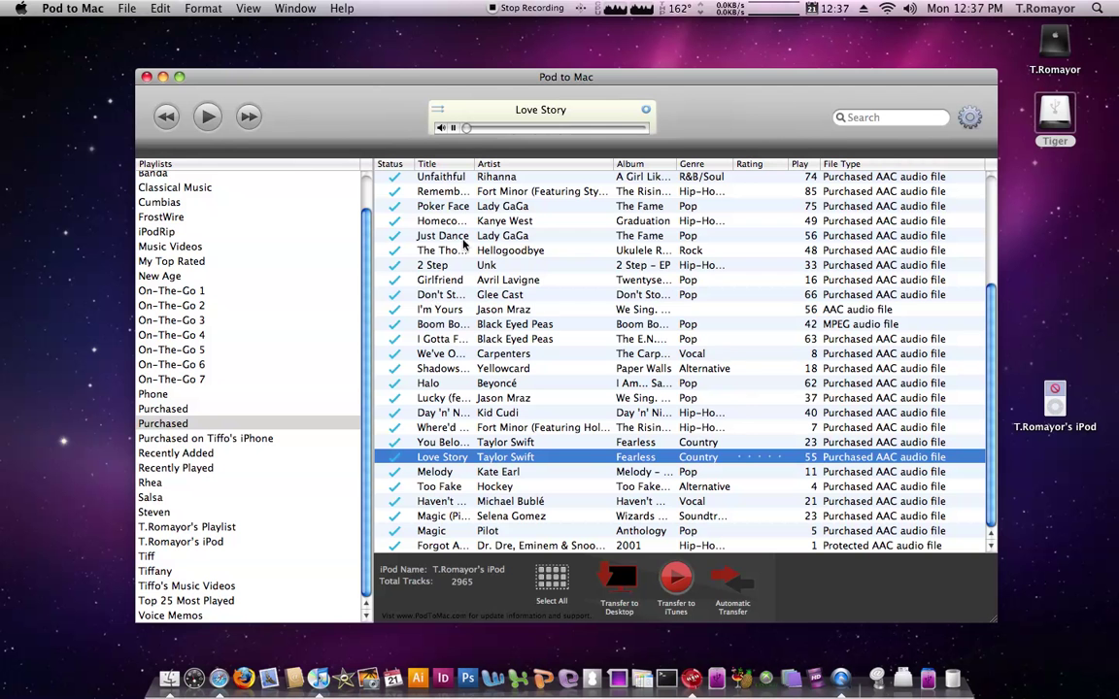
pyautogui.click(452, 128)
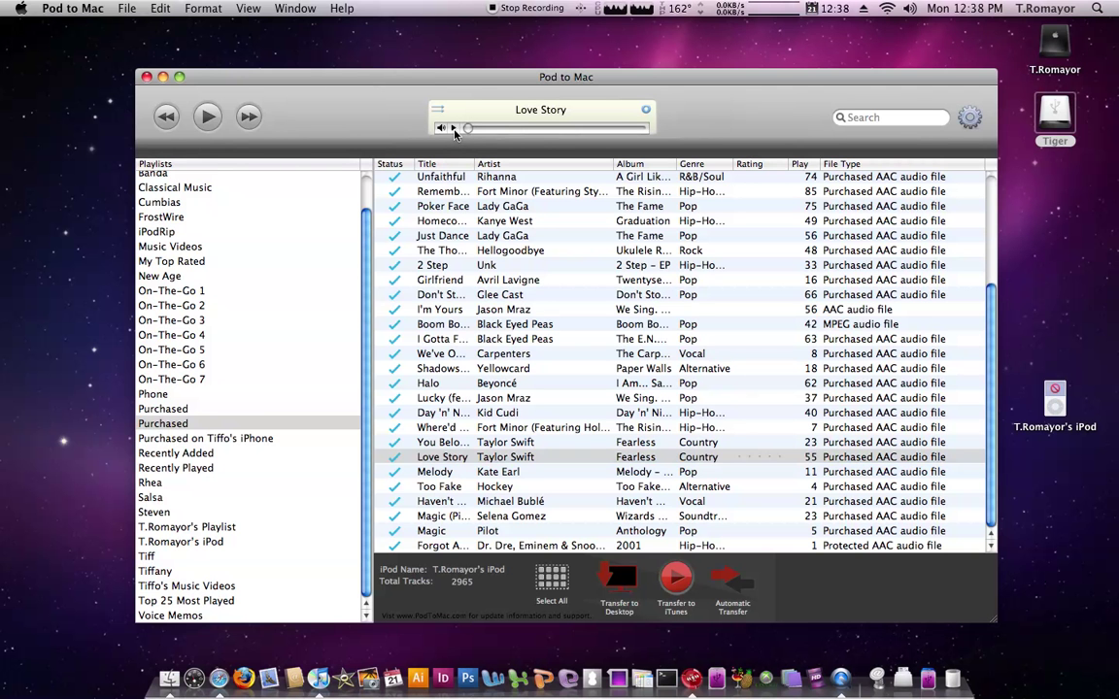
pyautogui.click(207, 120)
pyautogui.click(282, 10)
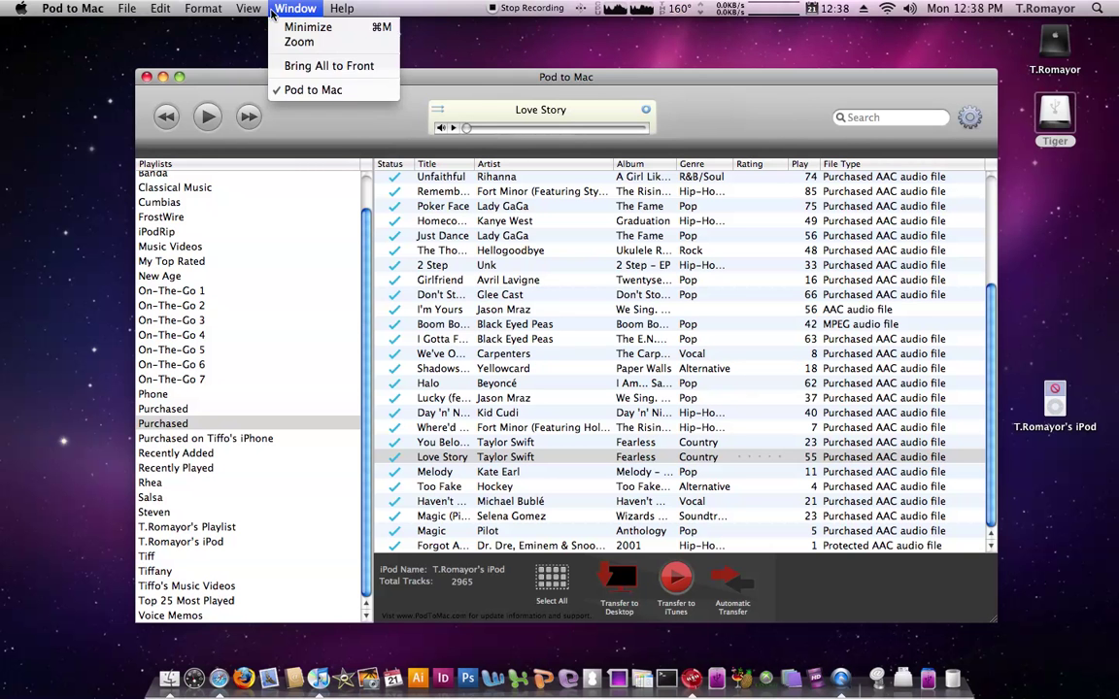
pyautogui.moveTo(126, 10)
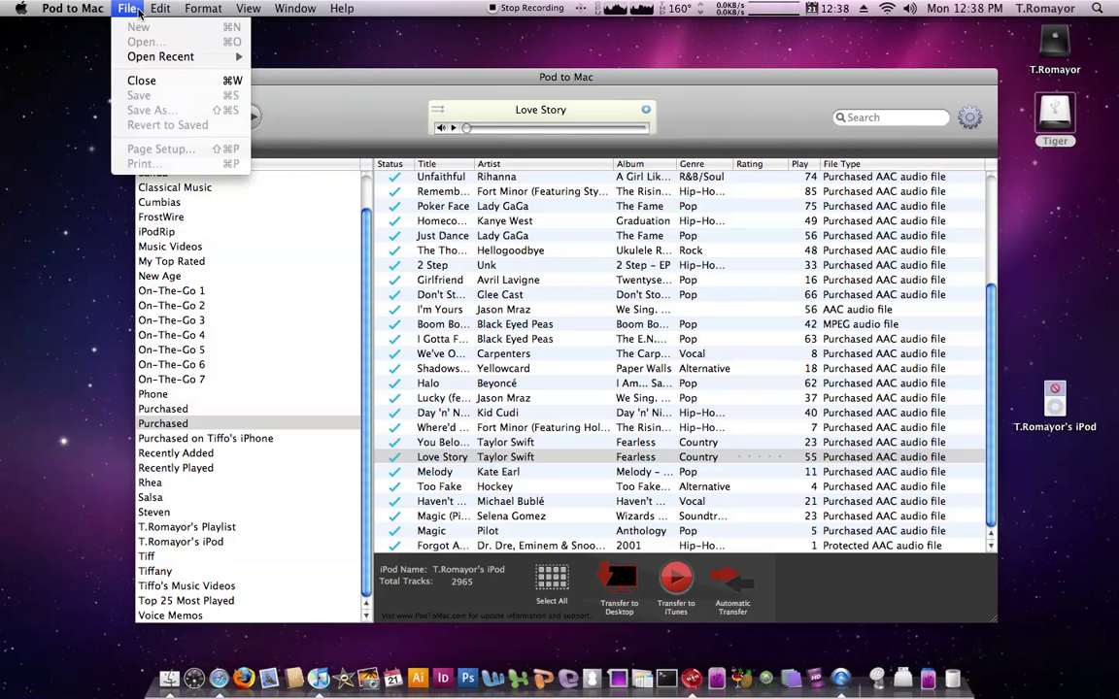
pyautogui.moveTo(321, 9)
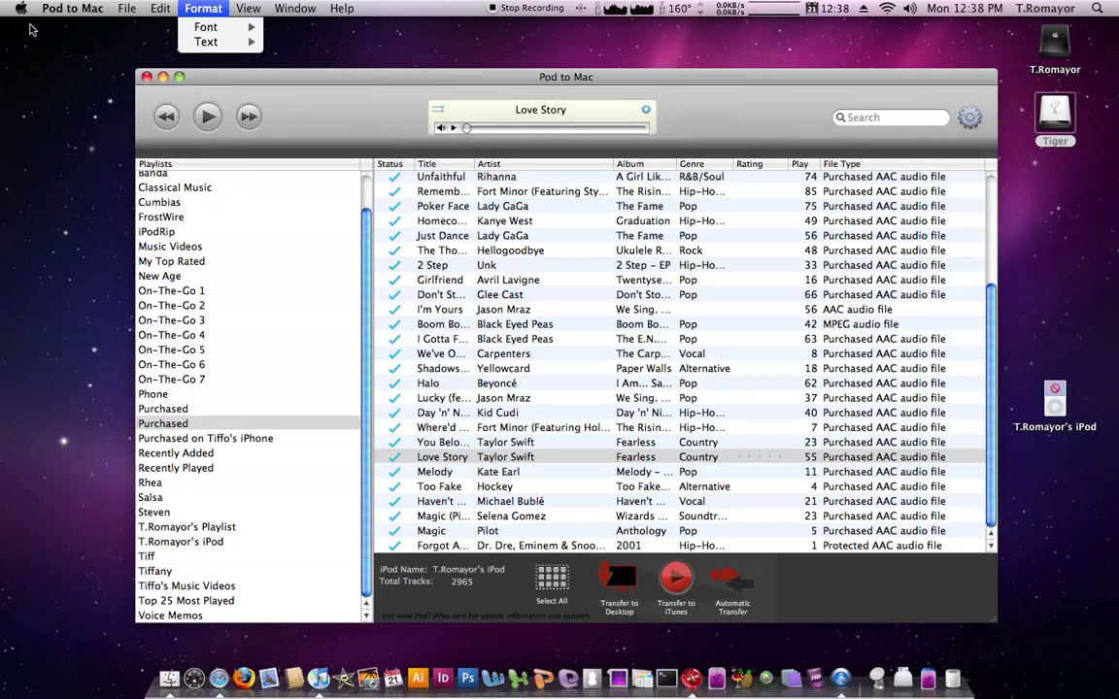
pyautogui.moveTo(46, 7)
pyautogui.click(60, 65)
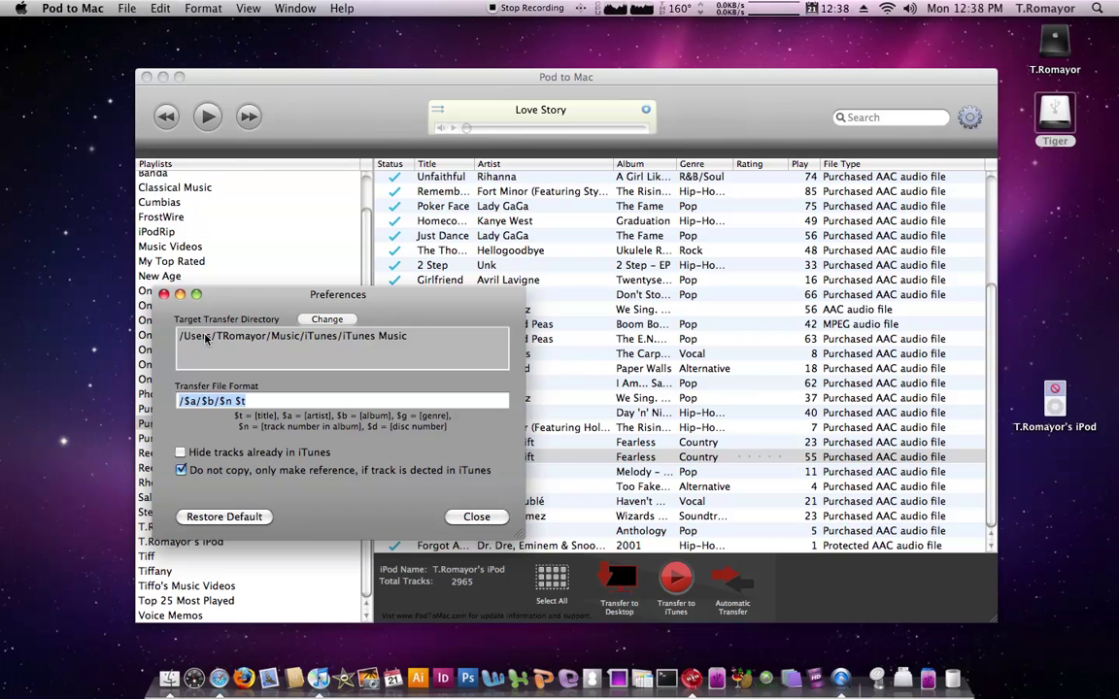
pyautogui.click(163, 293)
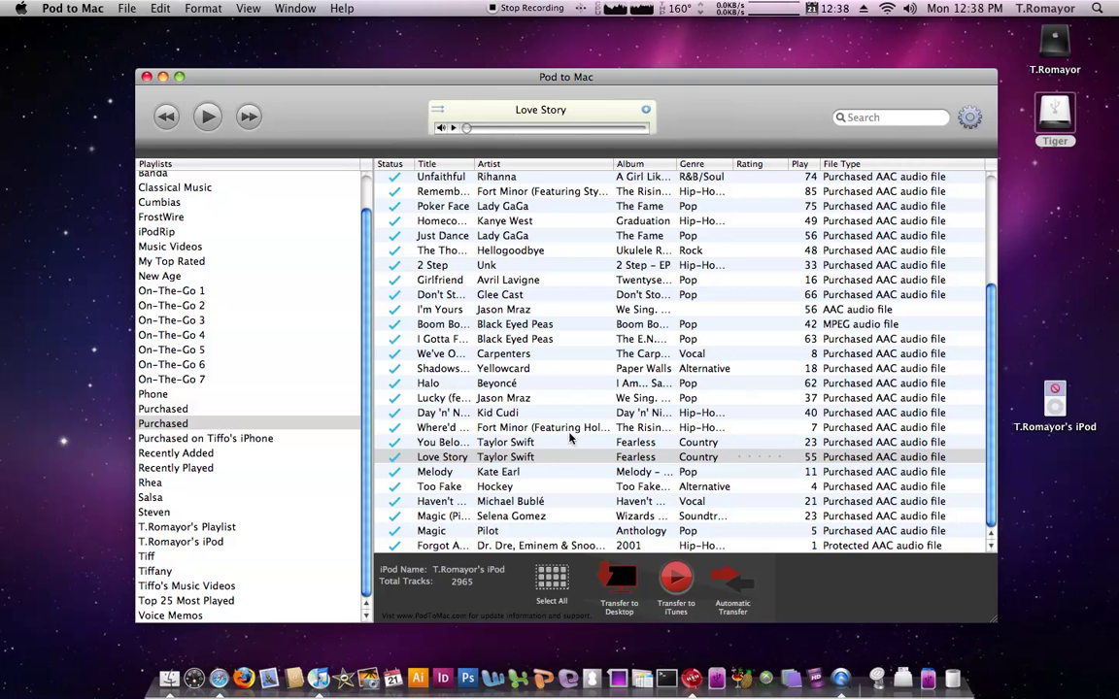
# Return to the iPod's full 2965-track library via the iPod entry in Playlists.
pyautogui.scroll(5, 582, 437)
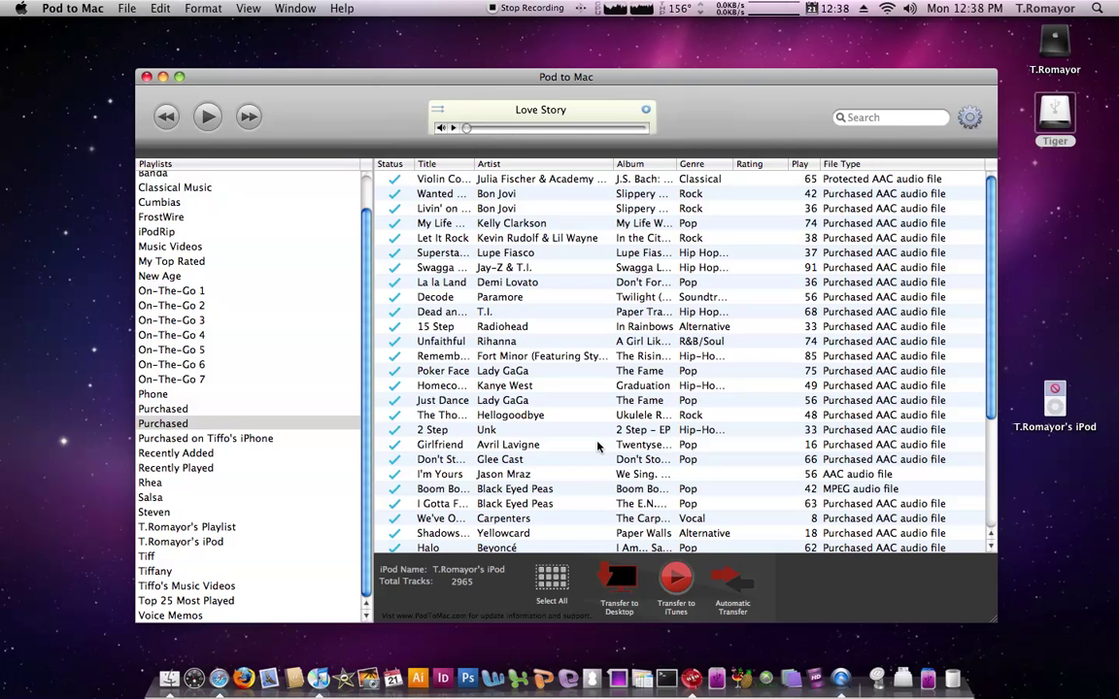
pyautogui.scroll(2, 261, 442)
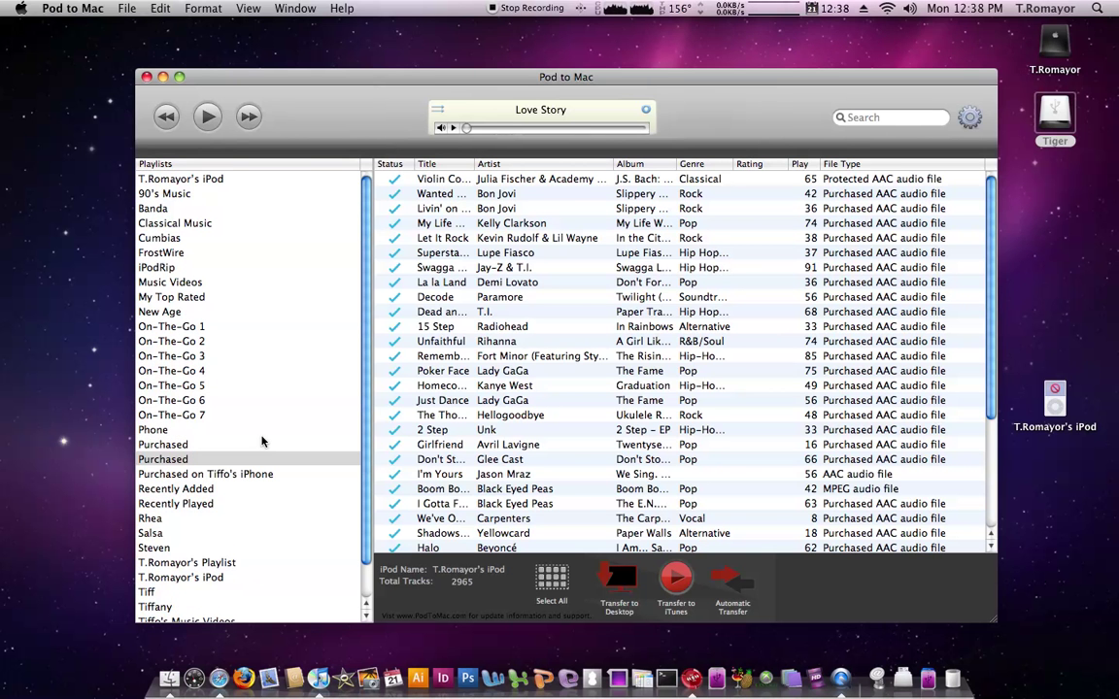
pyautogui.click(183, 177)
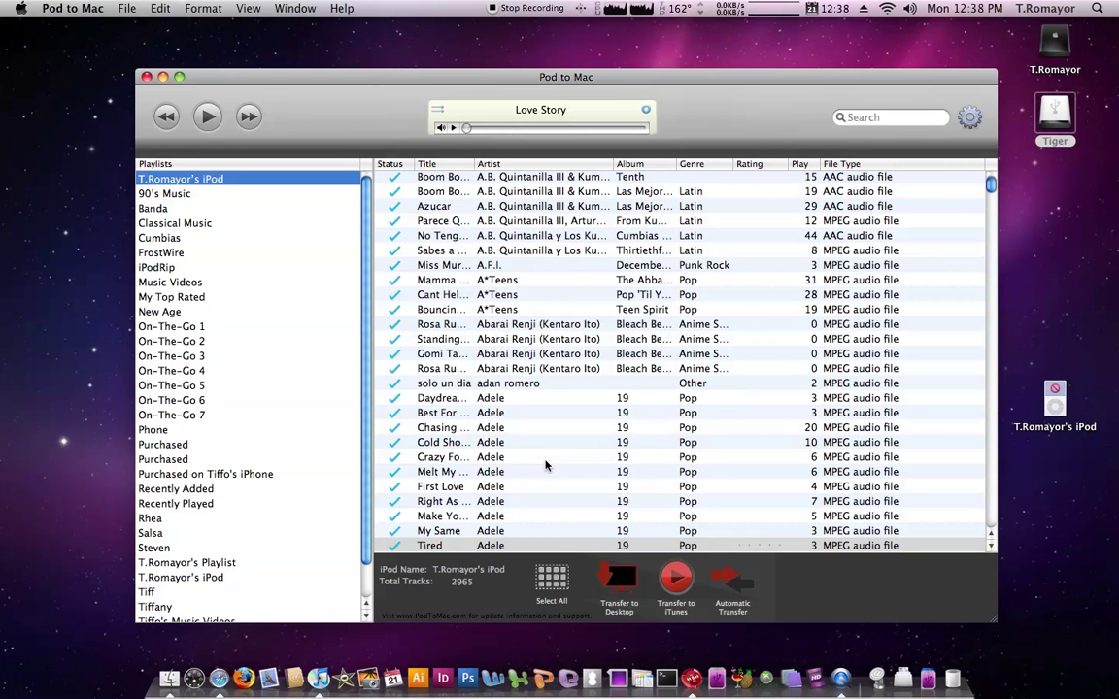
pyautogui.scroll(-10, 546, 466)
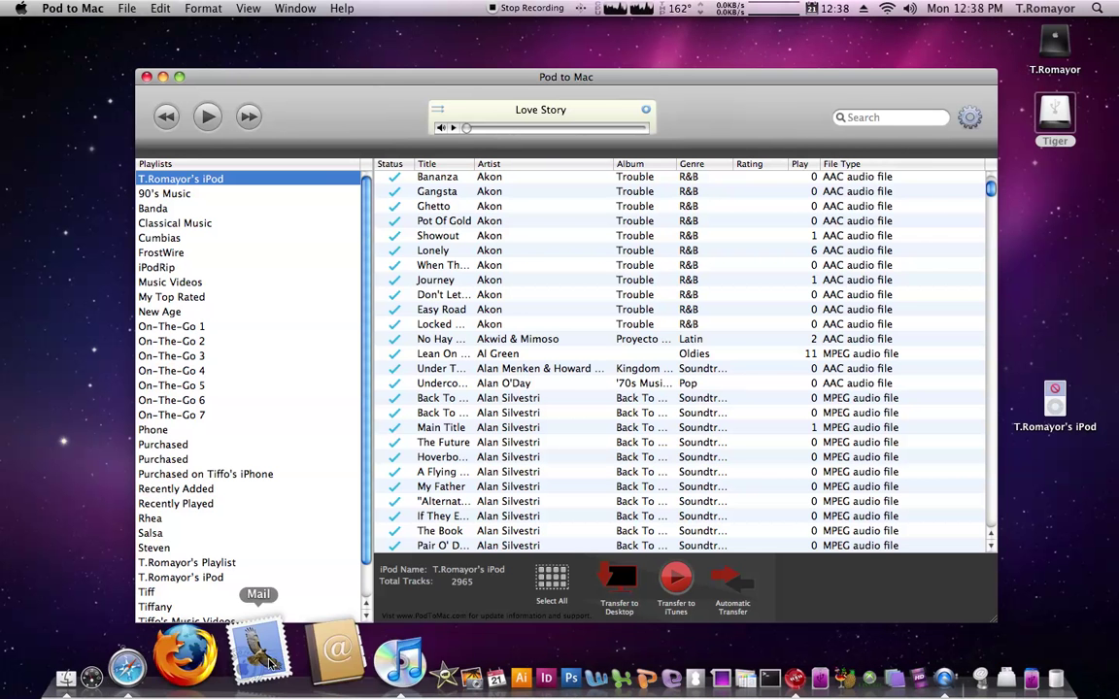
# Switch to Safari and scroll through the podtomac.com home page offering free version 3.03.
pyautogui.click(209, 657)
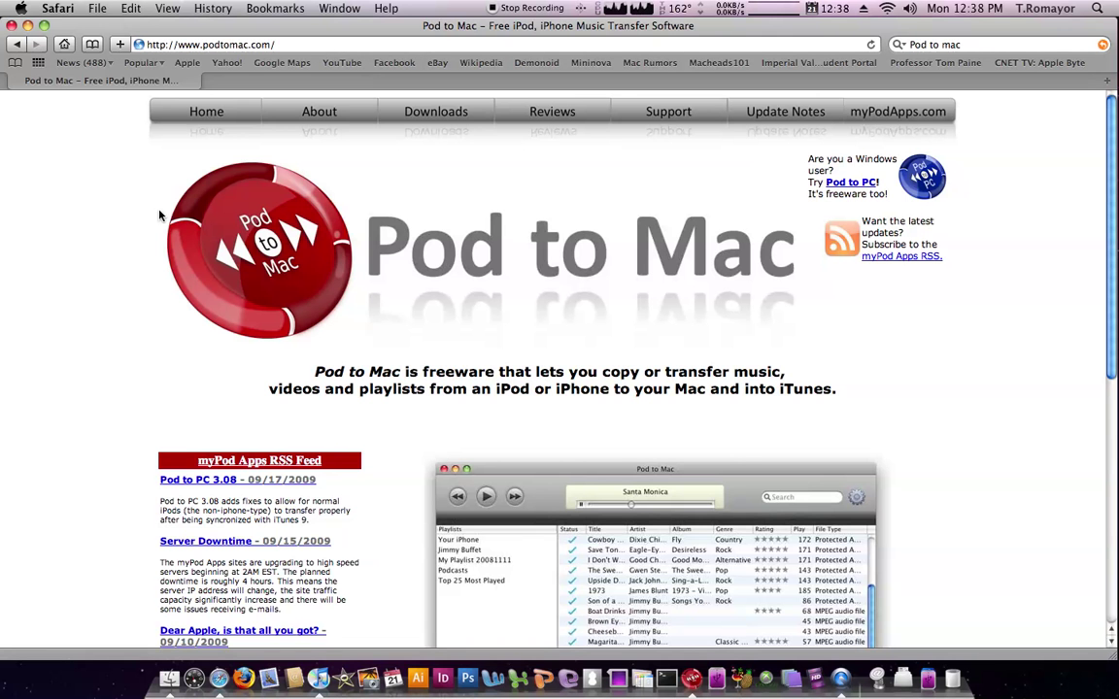
pyautogui.scroll(-4, 417, 330)
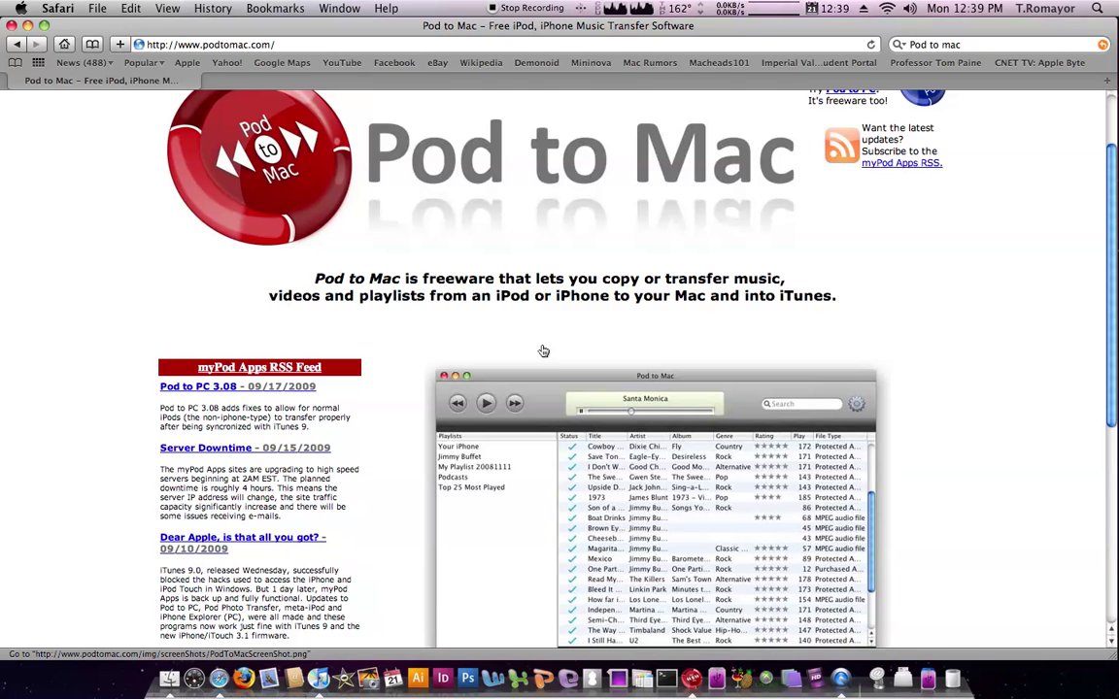
pyautogui.scroll(-7, 670, 407)
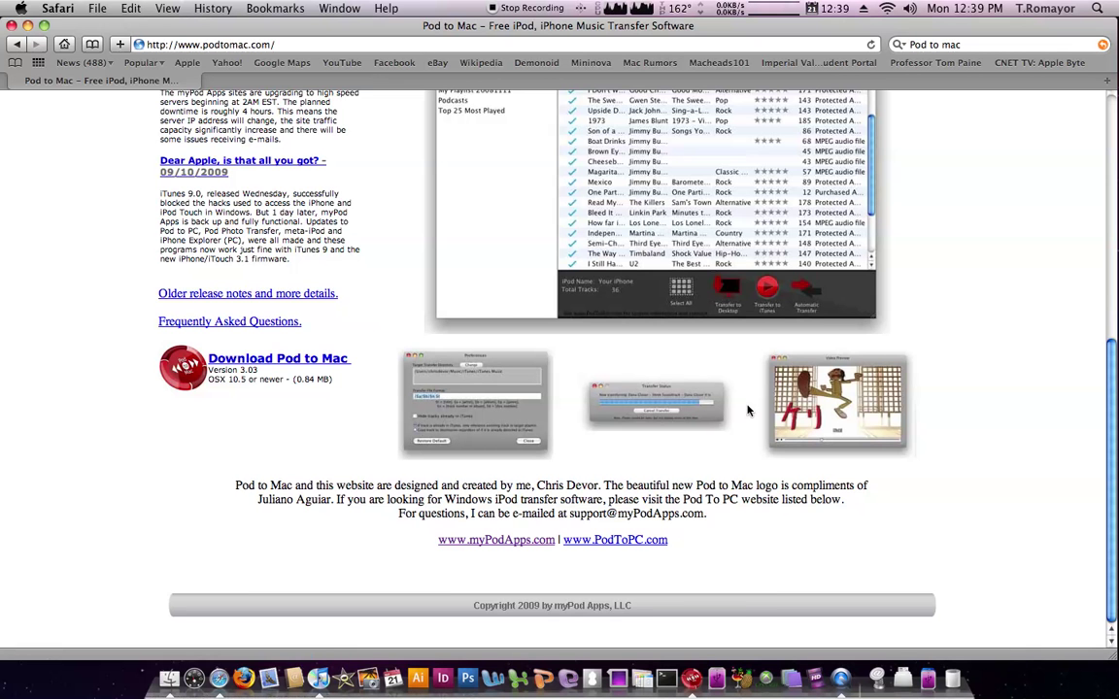
pyautogui.scroll(5, 520, 446)
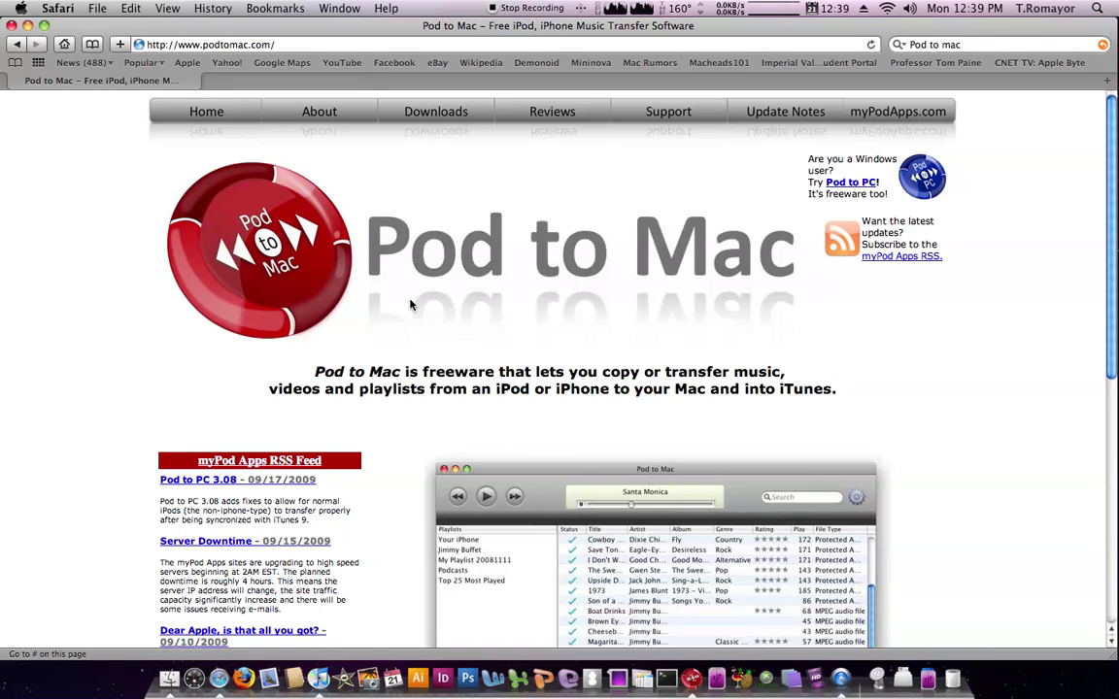
# Go to the site's Downloads page and scroll through its Pod to Mac 3.03 freeware listing.
pyautogui.click(421, 113)
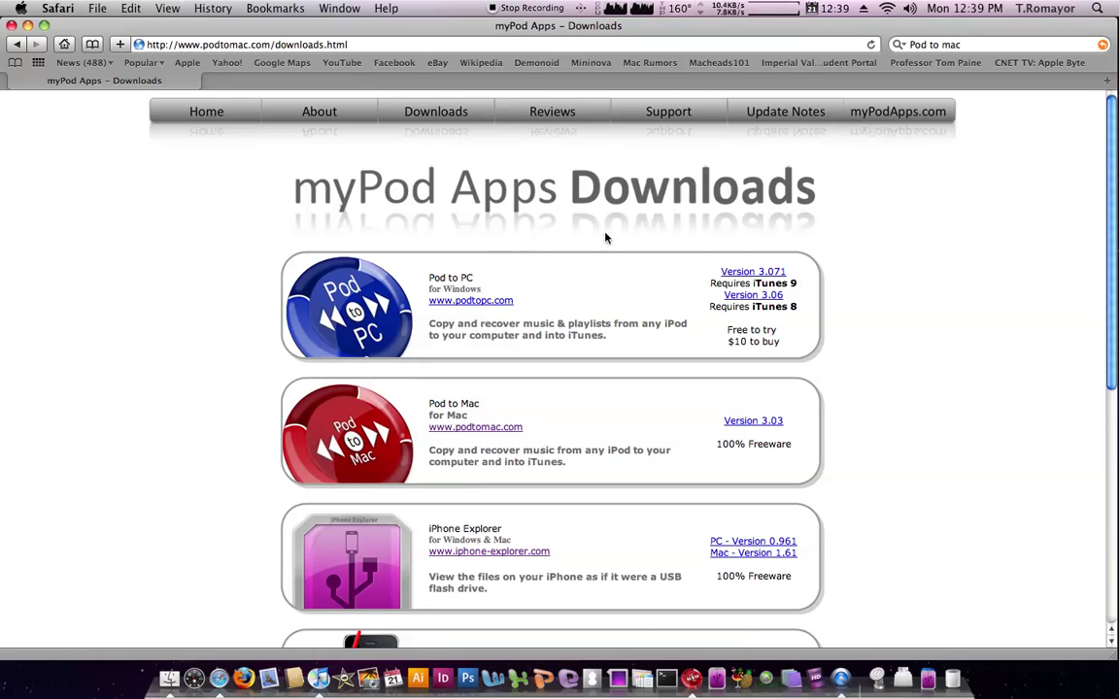
pyautogui.scroll(-2, 583, 252)
pyautogui.scroll(2, 537, 282)
pyautogui.scroll(-10, 537, 282)
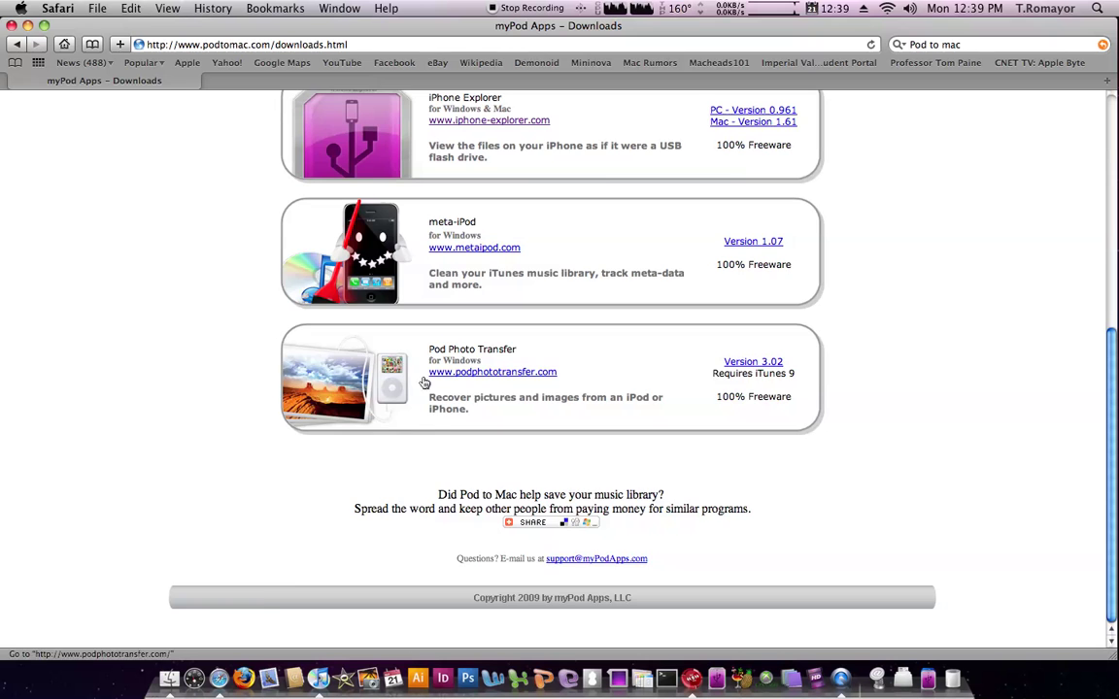
pyautogui.scroll(6, 459, 364)
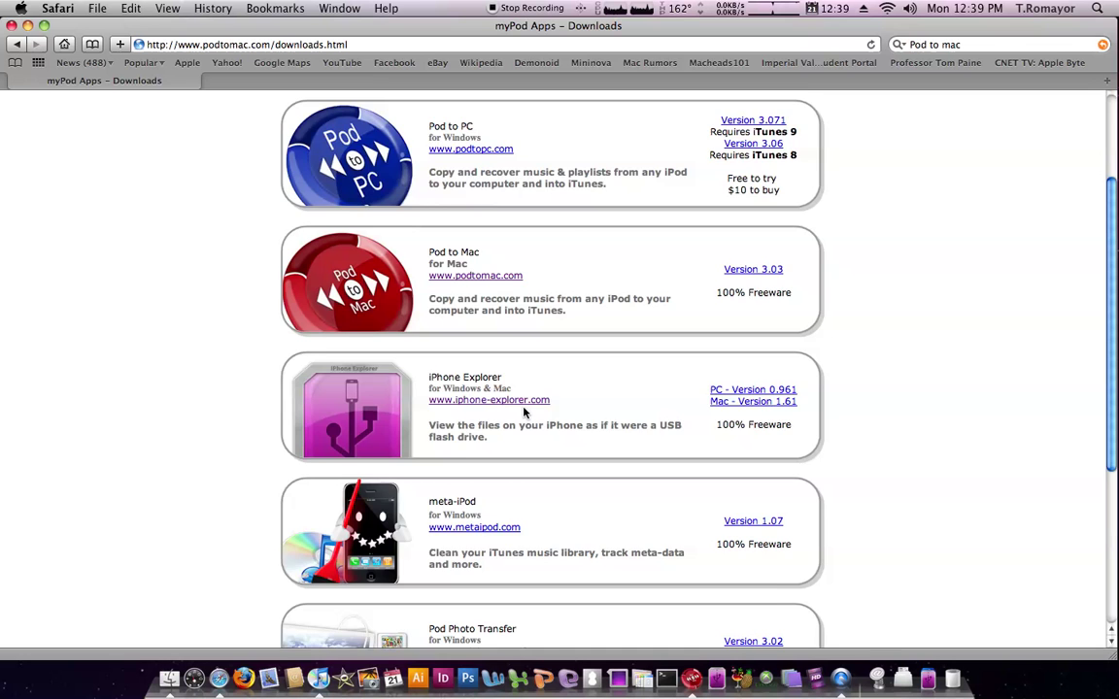
pyautogui.scroll(3, 523, 413)
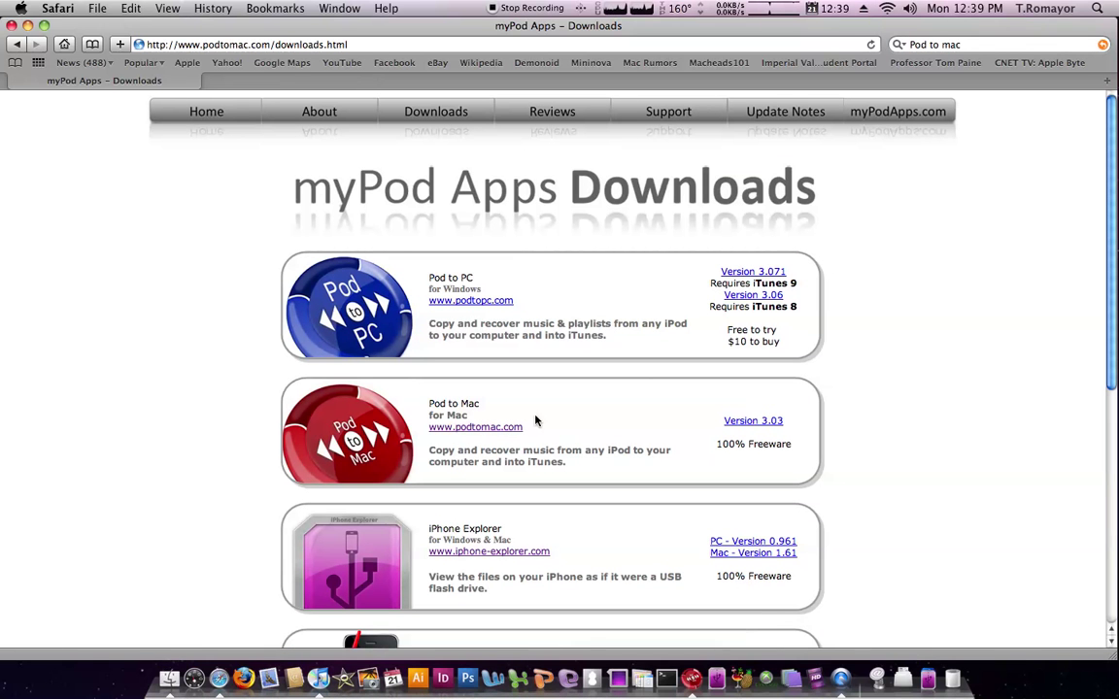
# Navigate back to the podtomac.com home page using the Home link.
pyautogui.click(237, 115)
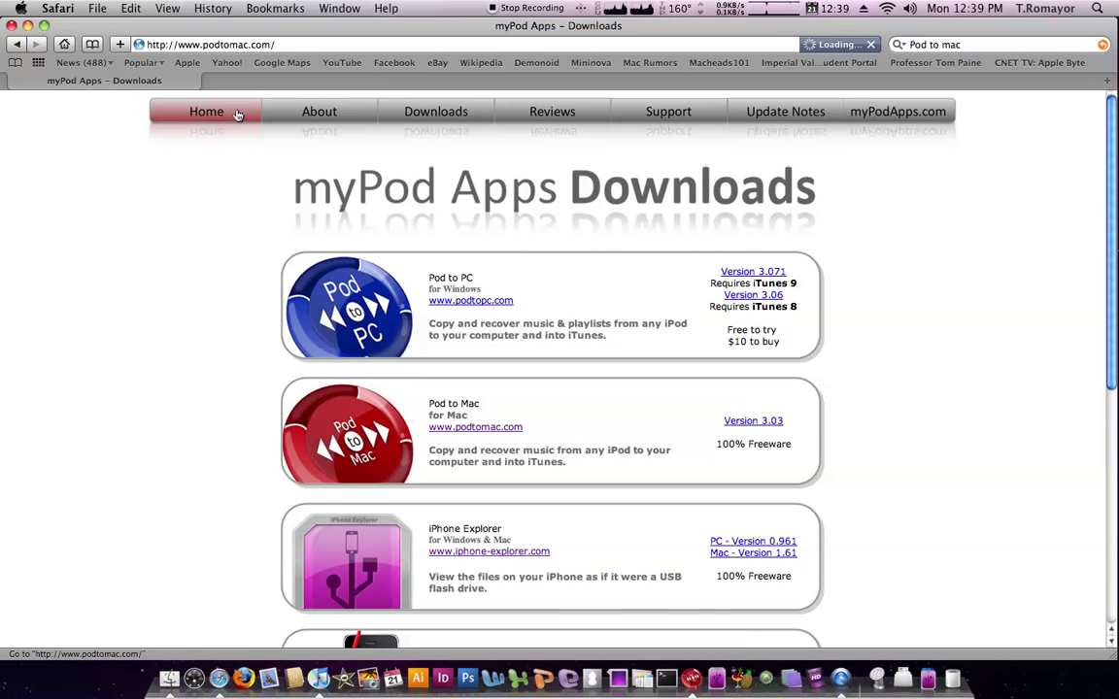